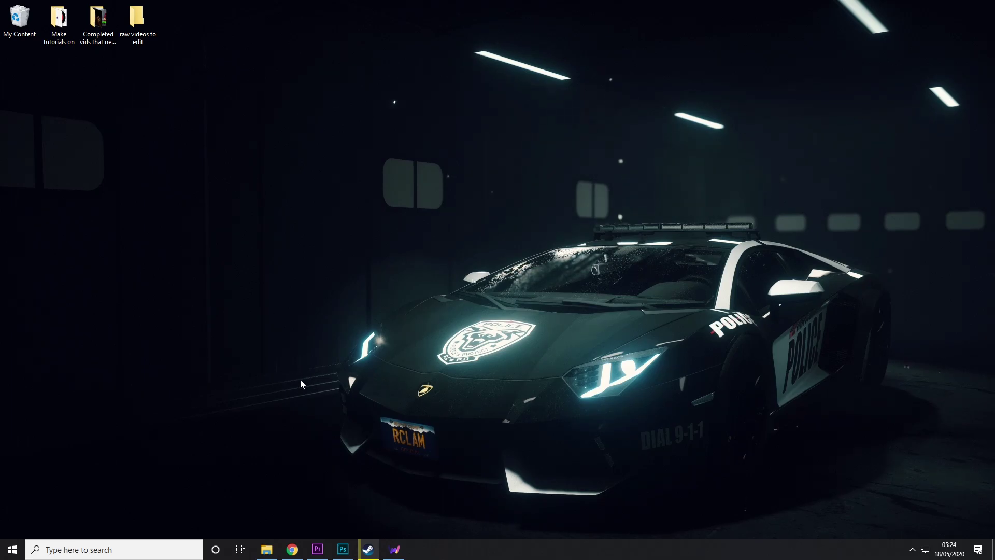
Bring the Chrome window showing the WeMod homepage to the front
click(293, 550)
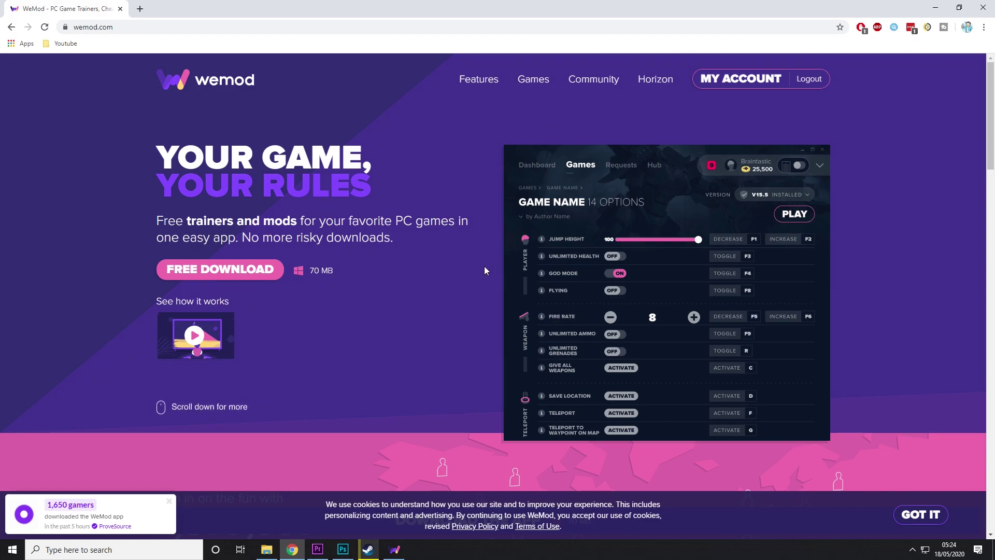
Start and then cancel the WeMod-Setup.exe download, and bring up the installed WeMod app
click(251, 280)
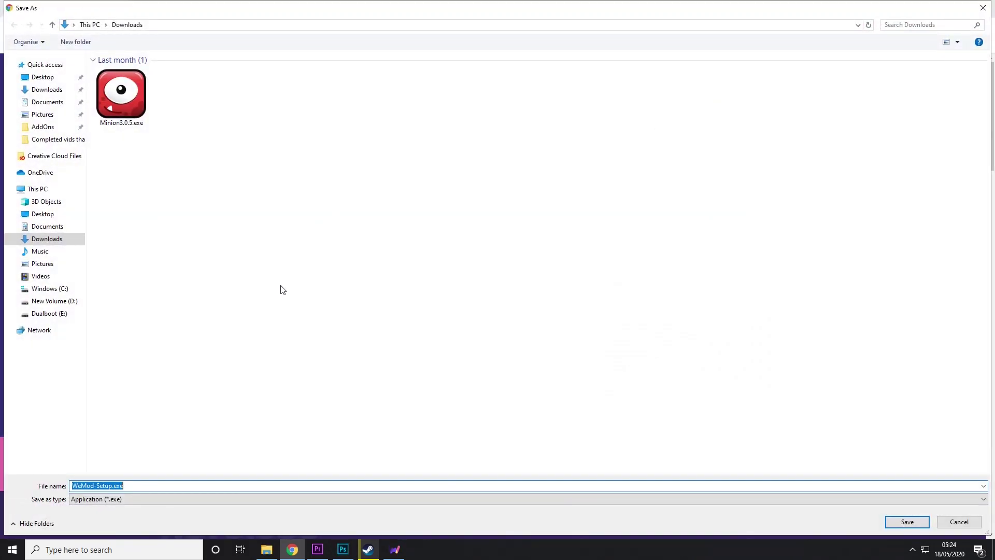
key(Return)
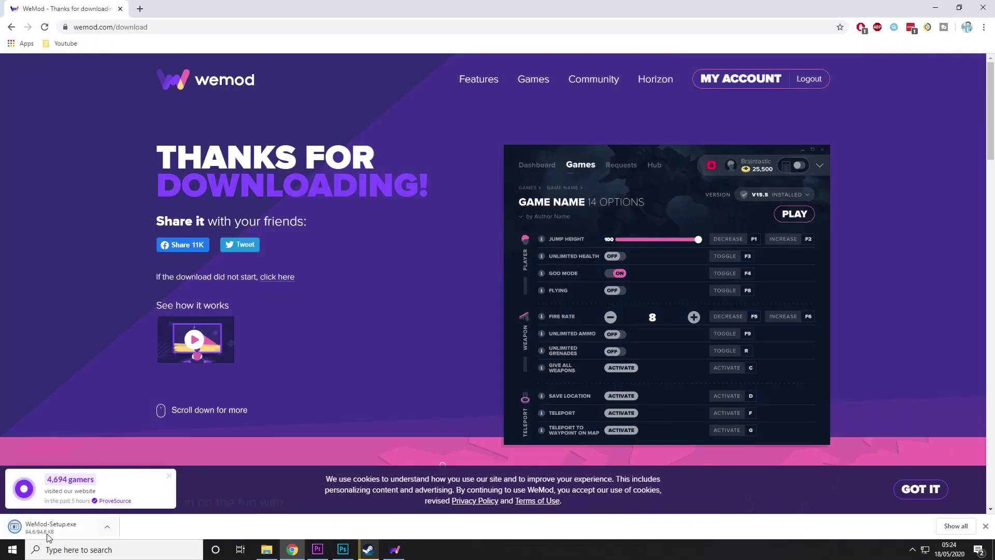
right_click(60, 534)
click(85, 523)
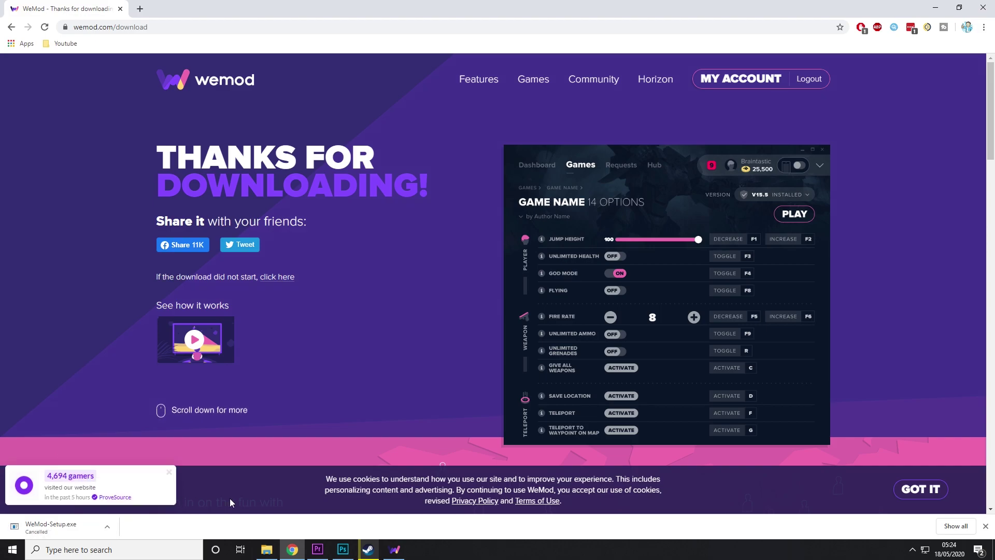
click(395, 549)
Minimize Chrome and open the 112 Operator trainer from WeMod's Games section, then bring up Steam
click(936, 7)
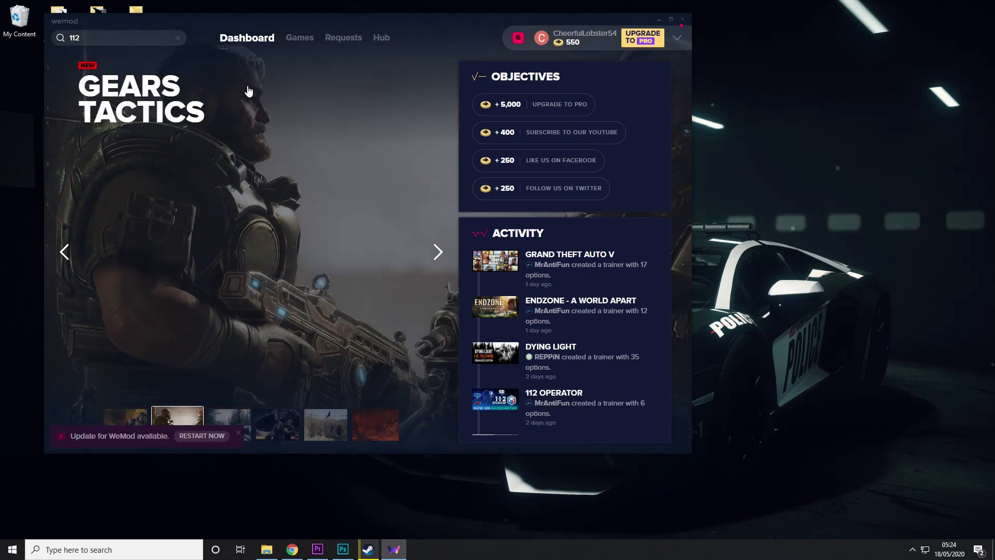
click(297, 41)
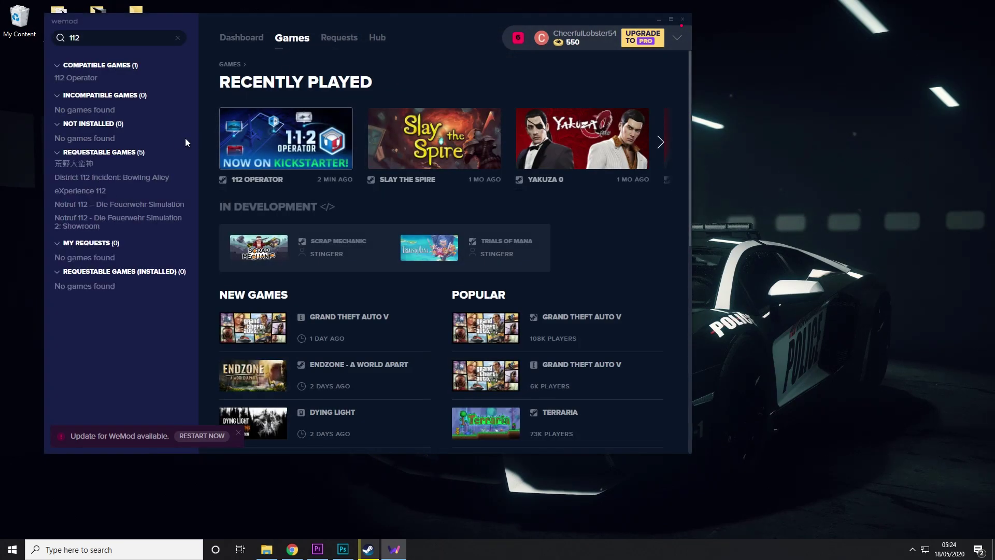
text(11)
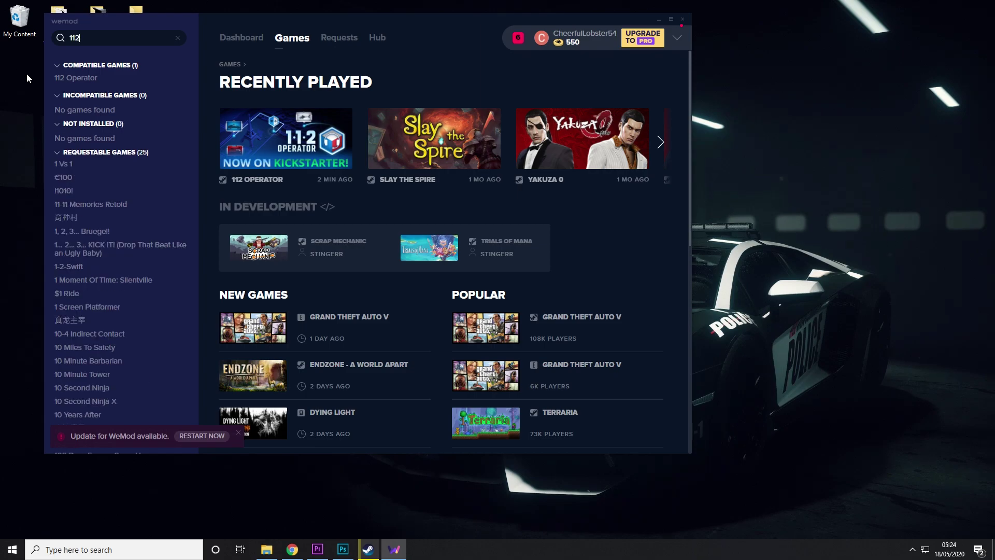
text(2)
click(67, 81)
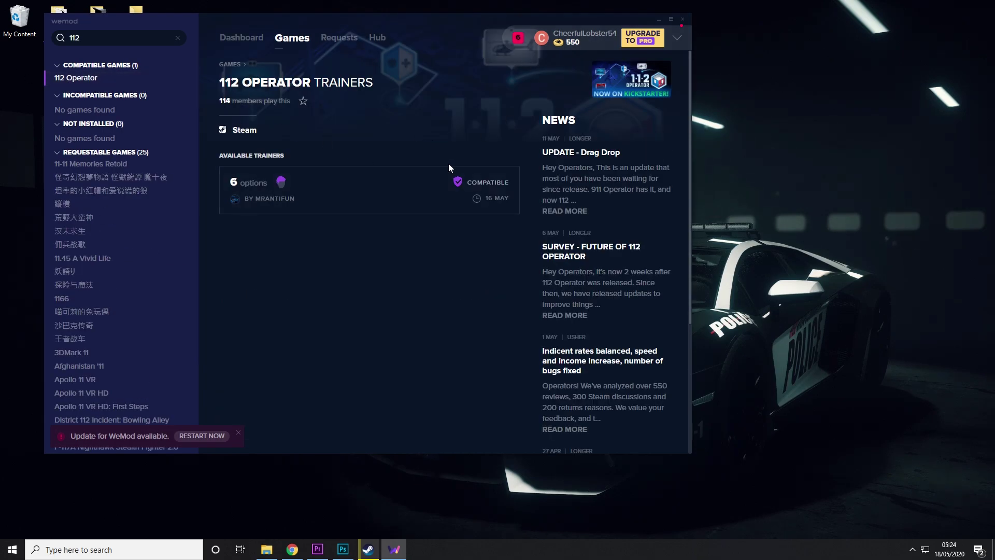
click(379, 197)
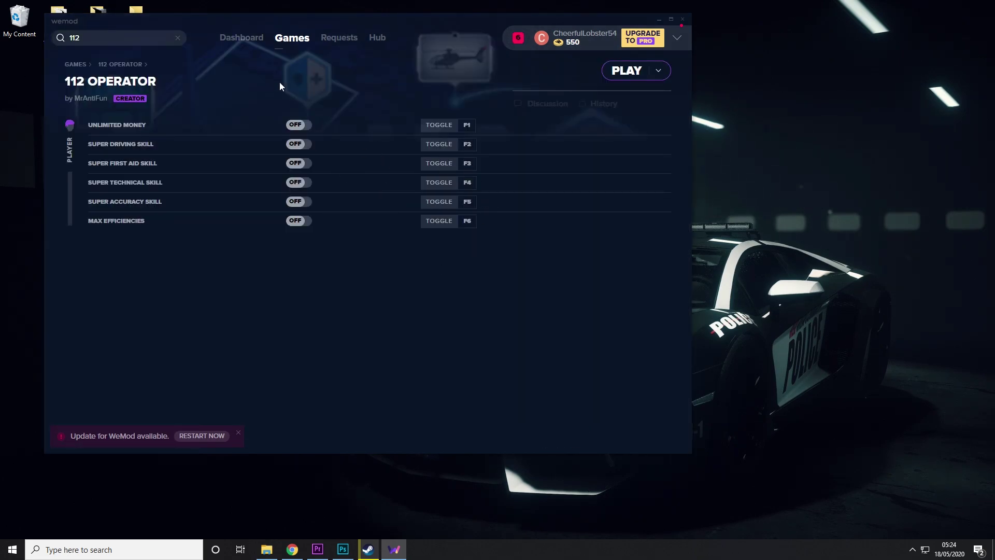
click(368, 550)
Launch 112 Operator from Steam and continue the saved game past the first-aid tip
click(206, 225)
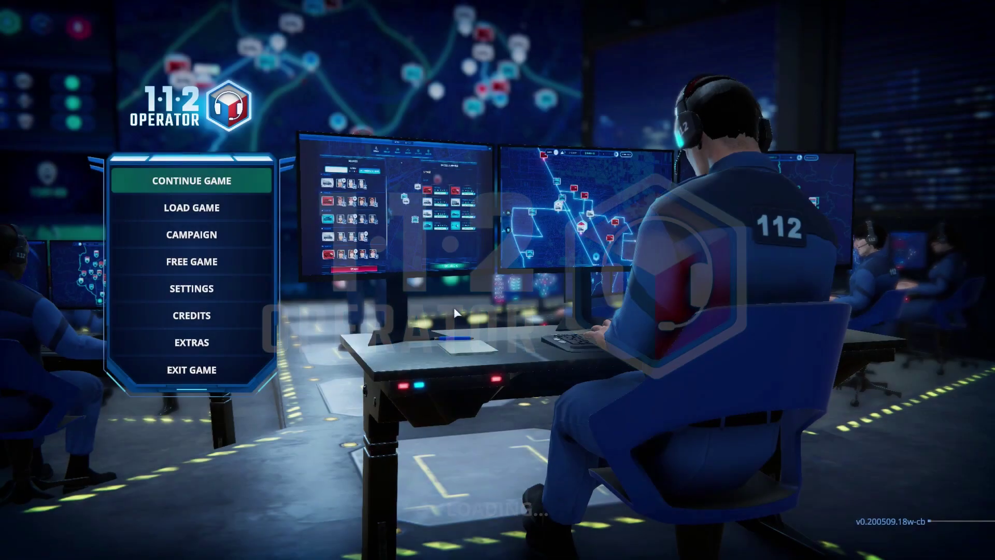
click(226, 187)
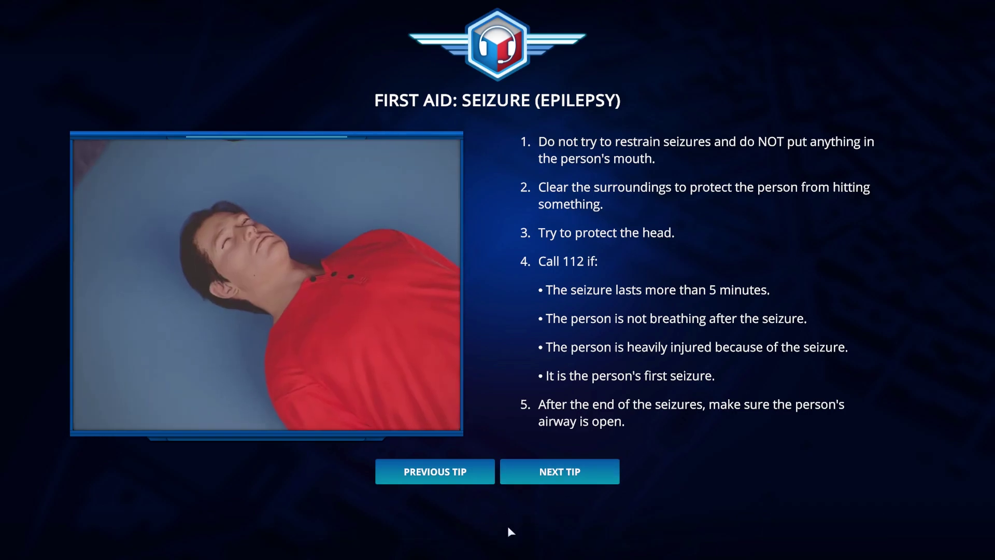
click(517, 522)
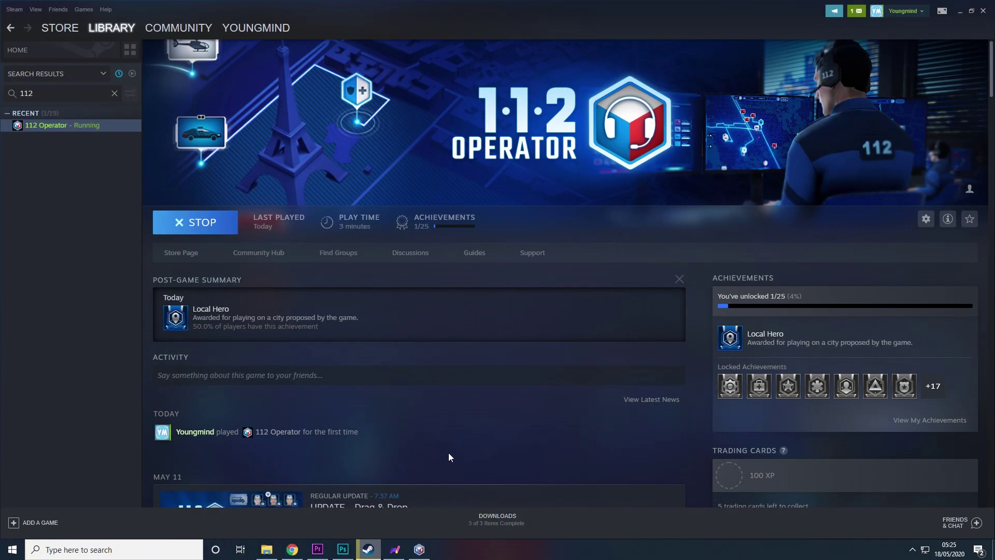
Attach the WeMod trainer to 112 Operator and switch on Unlimited Money with F1
key(alt+Tab)
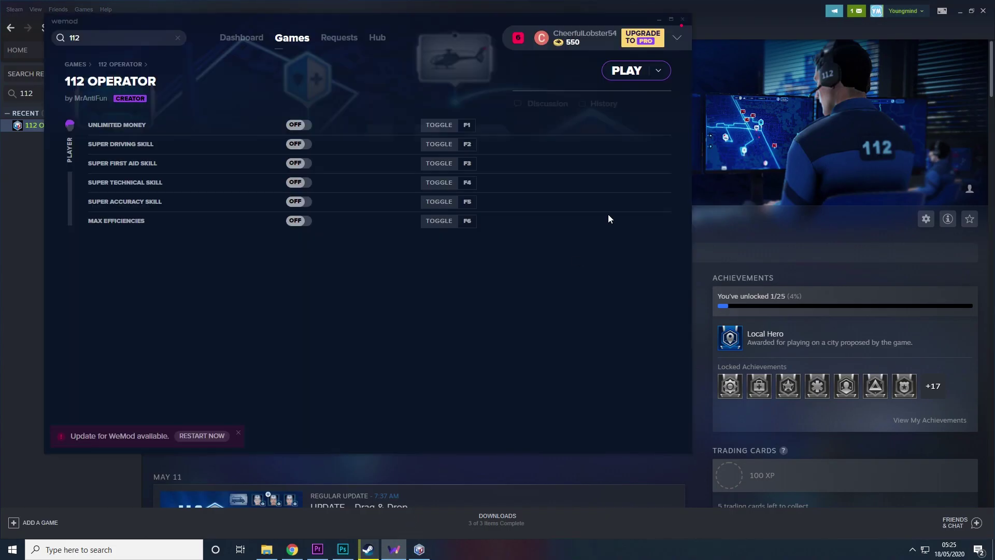
click(627, 71)
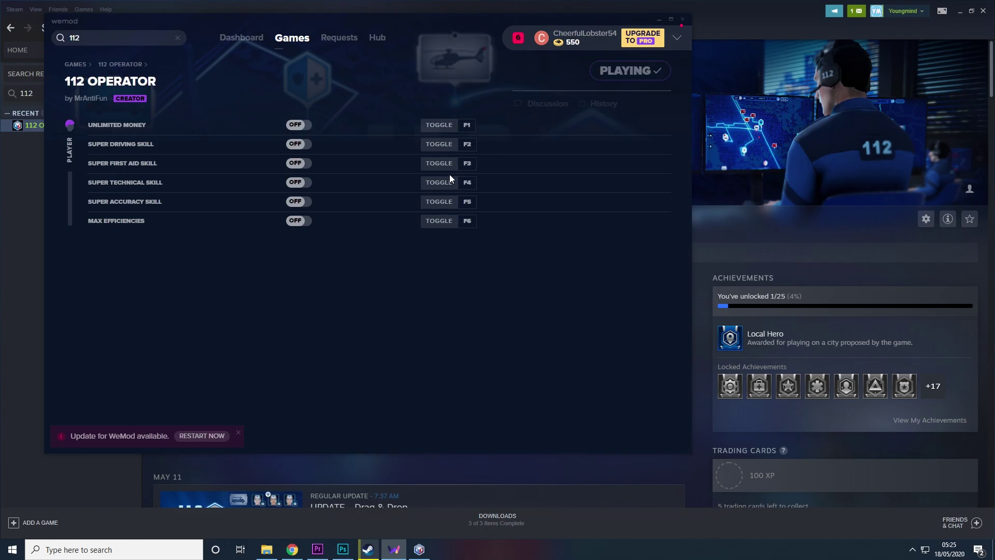
key(F1)
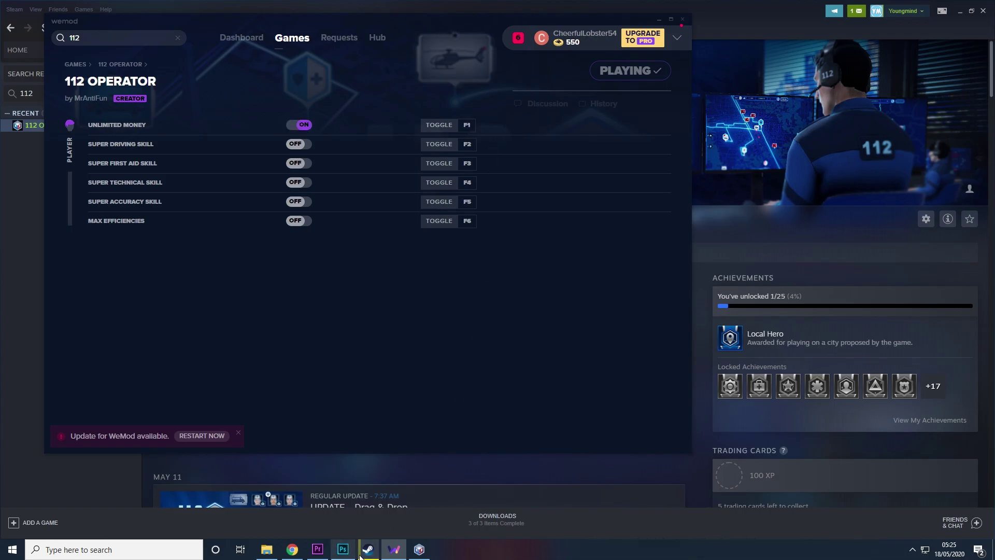
Add Unit #7 with a police van and a full crew of policemen
click(420, 549)
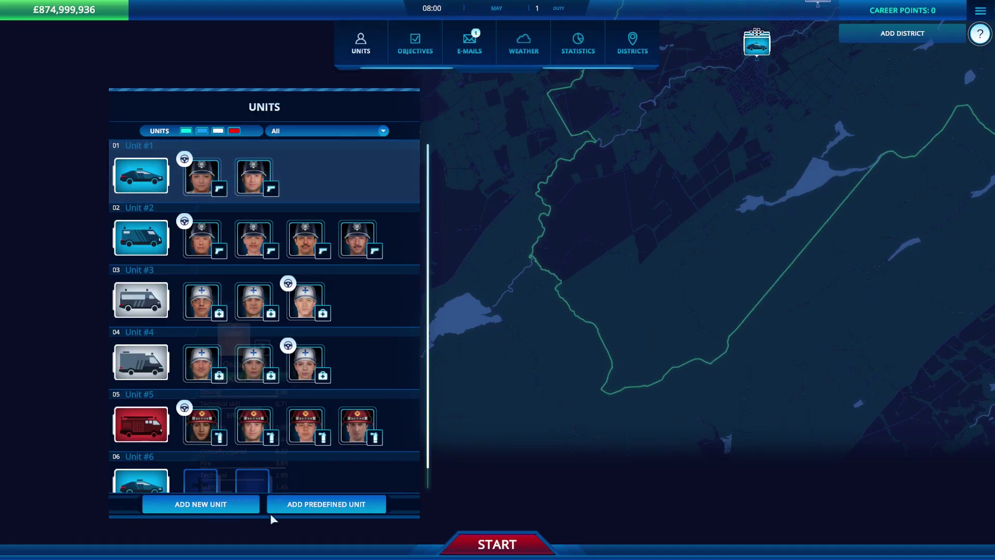
click(220, 507)
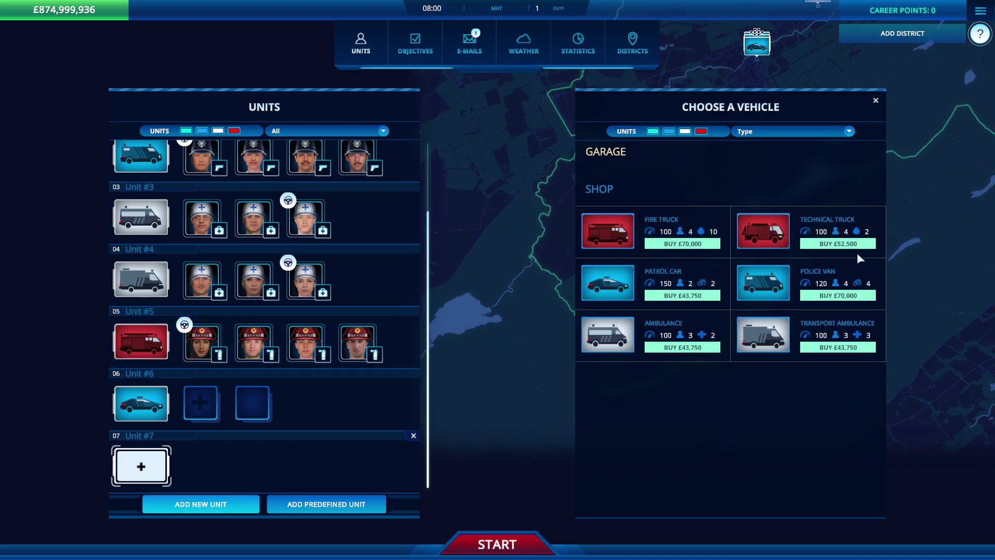
click(836, 298)
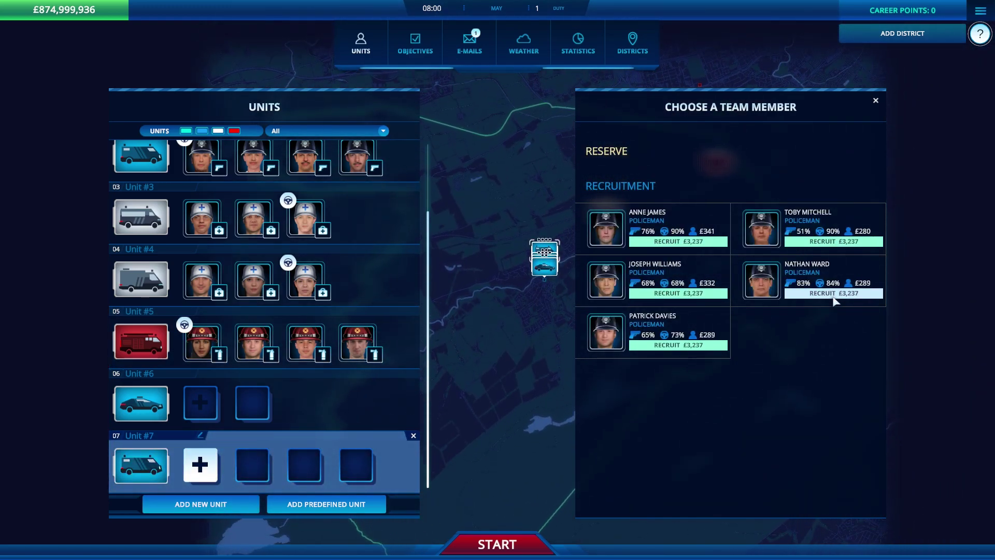
click(680, 241)
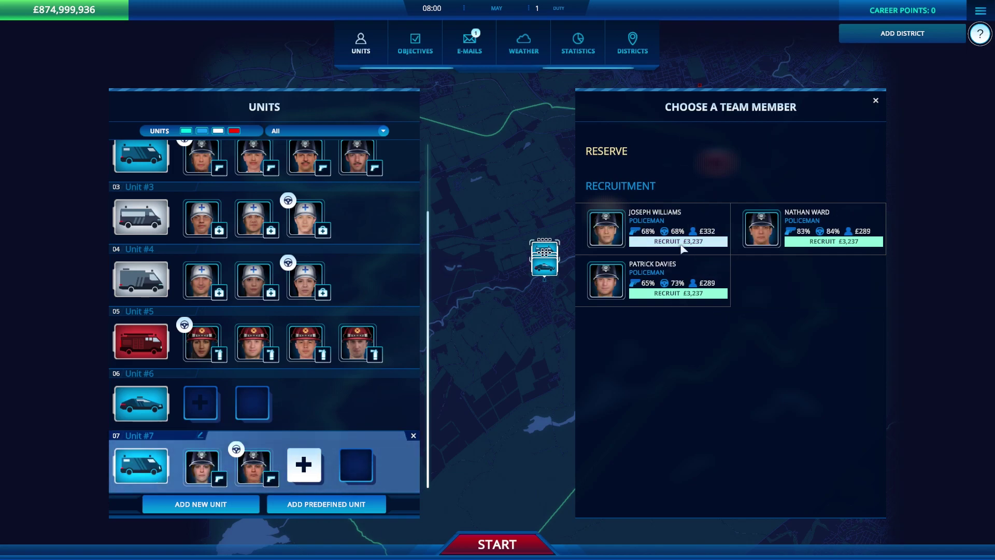
click(682, 242)
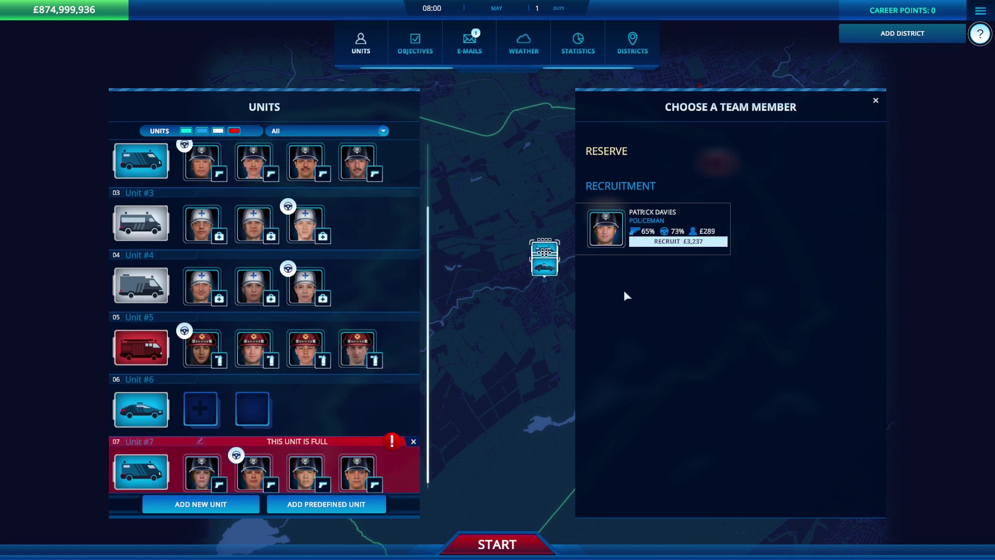
Equip Unit #6 with patrol cars and a technical truck, and recruit three firemen
click(141, 410)
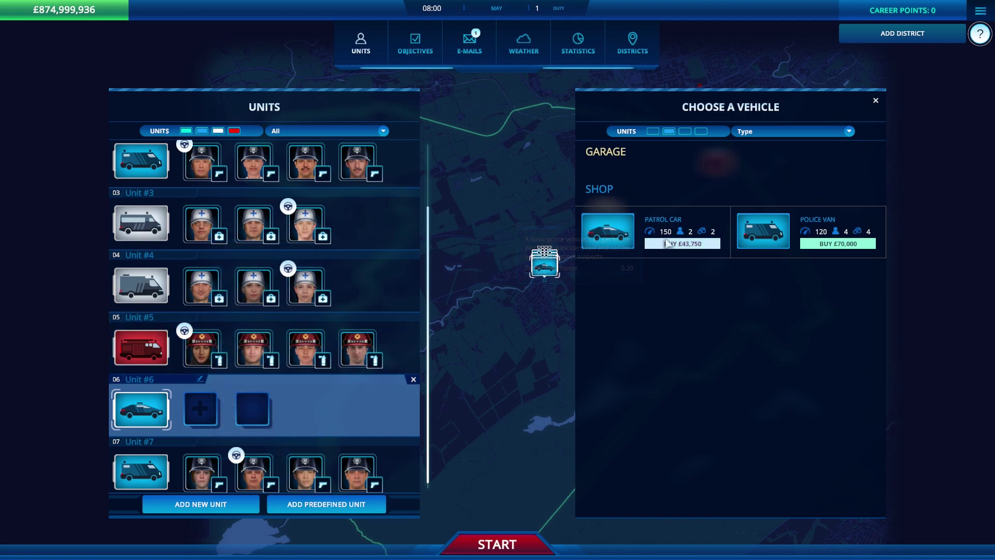
click(671, 243)
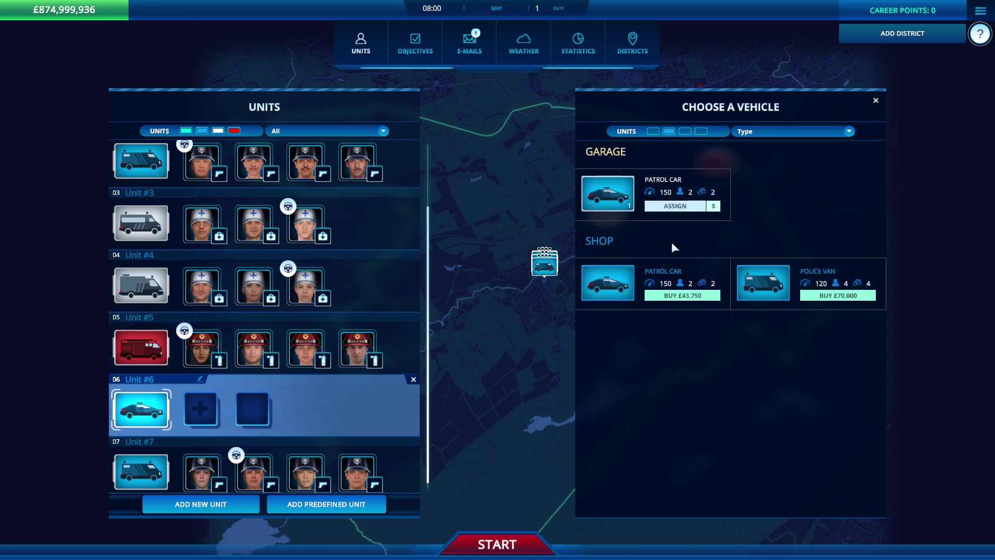
click(689, 296)
click(690, 297)
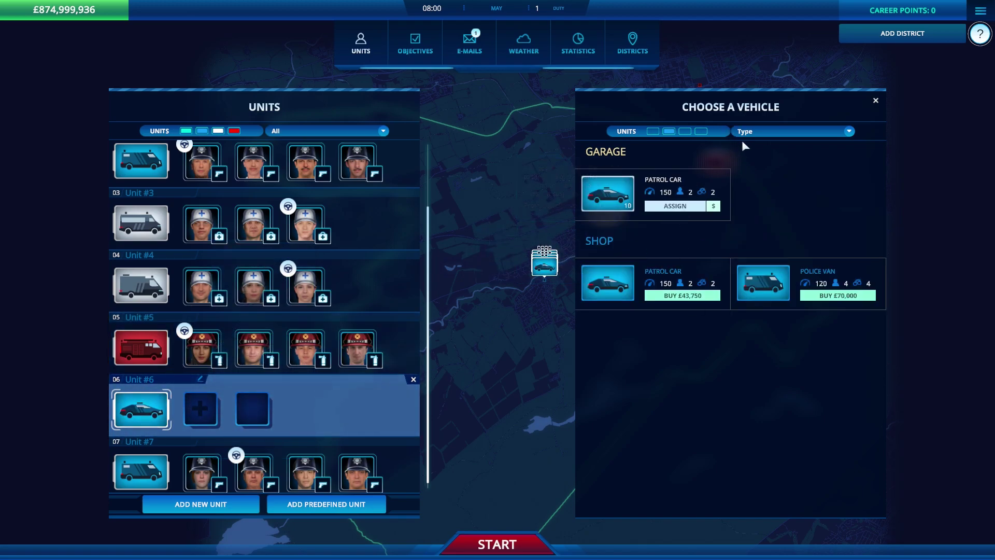
click(684, 131)
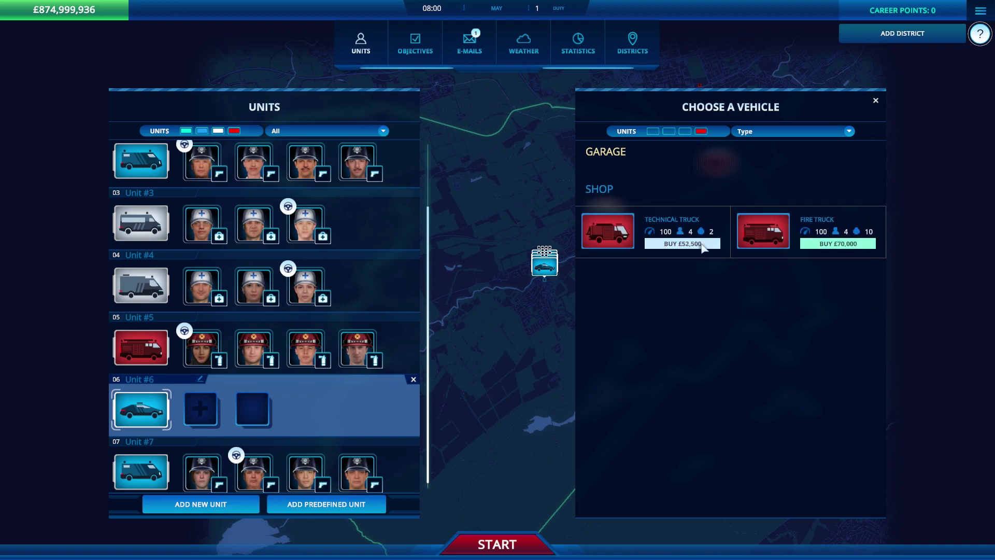
click(703, 244)
click(200, 408)
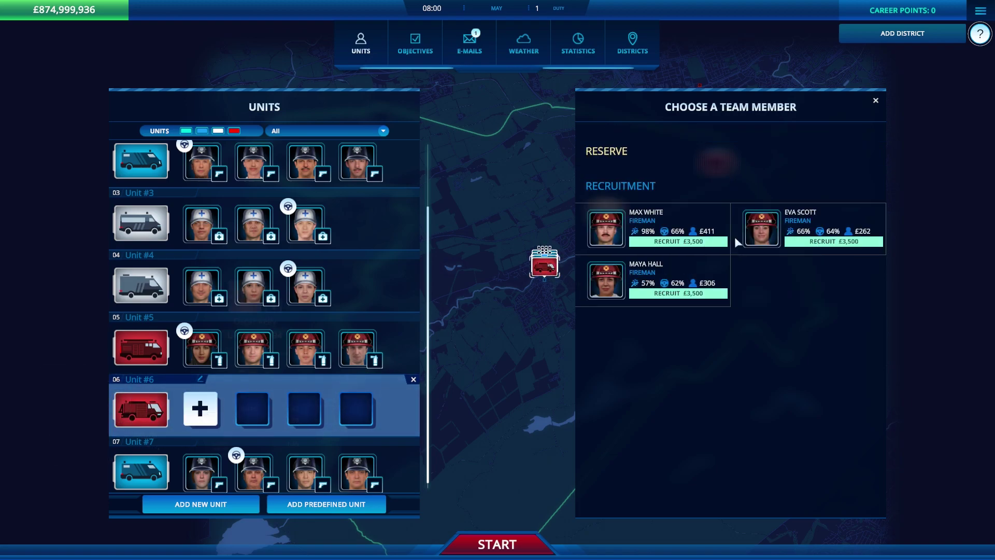
click(675, 242)
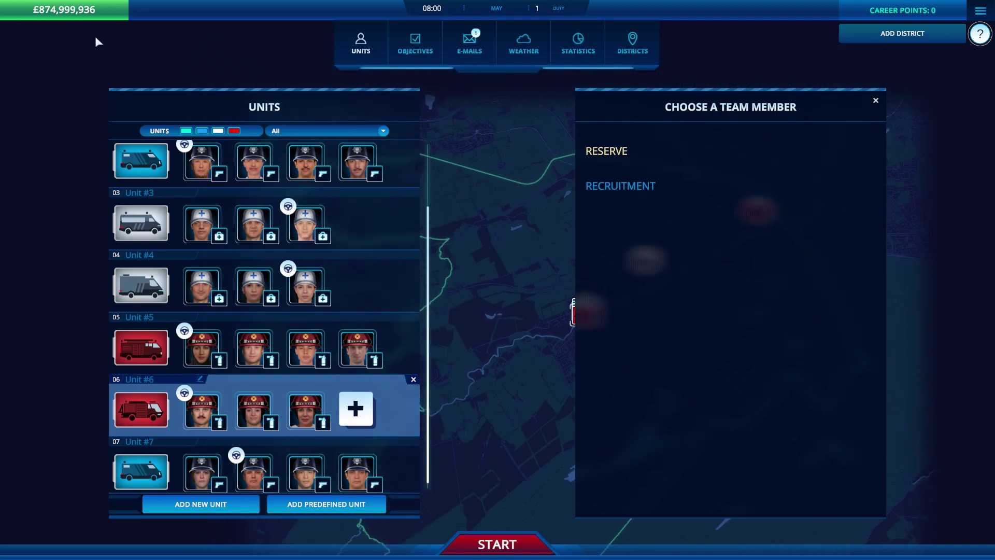
key(Escape)
key(Escape)
key(alt+Tab)
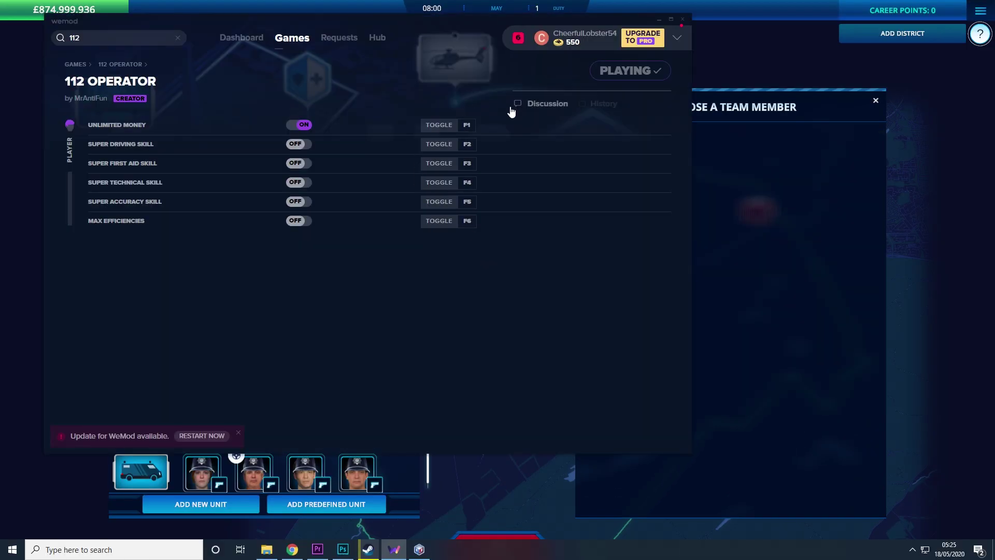
Switch on Super Driving, First Aid, Technical and Accuracy Skill and Max Efficiencies (F2–F6)
key(F2)
key(F3)
key(F4)
key(F5)
key(F6)
click(958, 313)
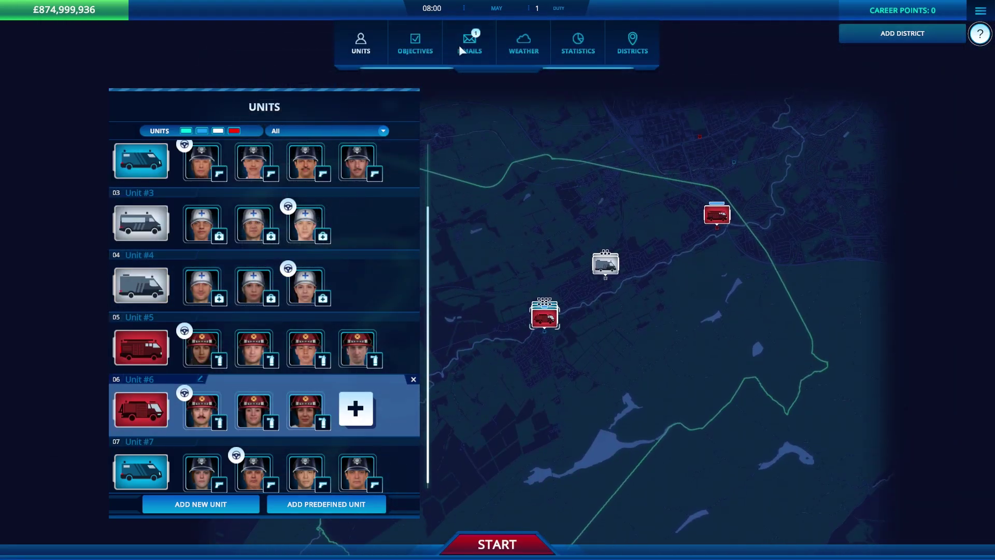
click(460, 50)
click(289, 168)
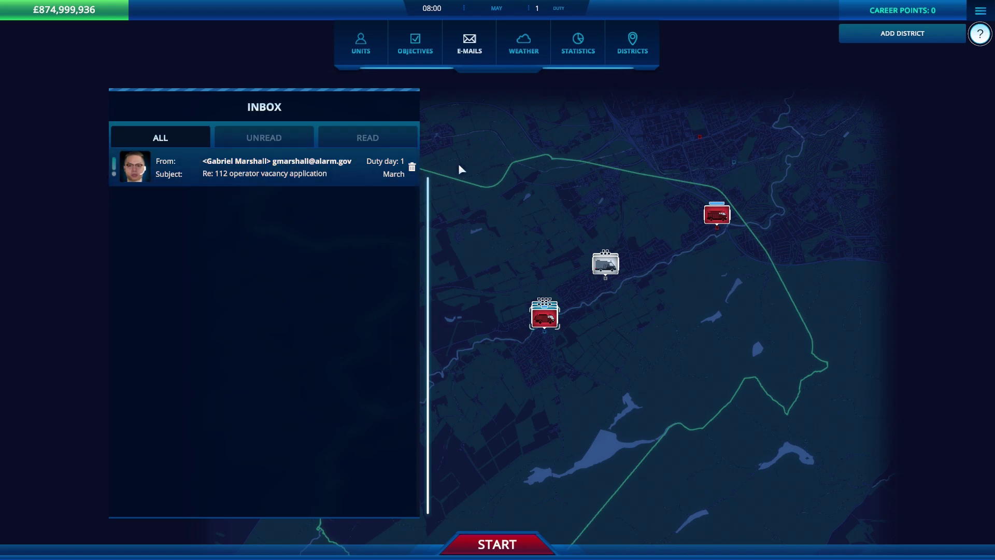